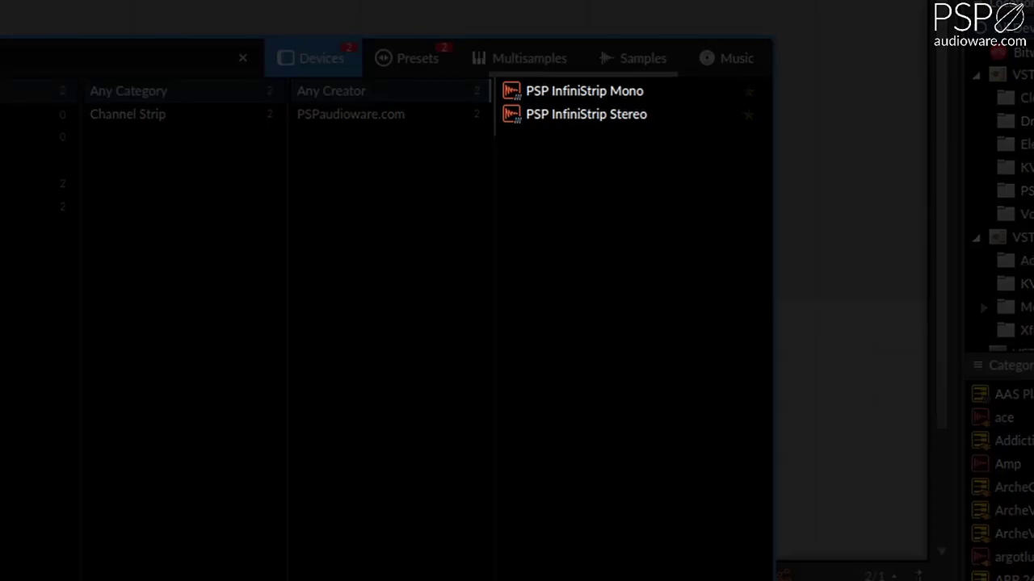
# Insert PSP InfiniStrip Stereo on the track and reorder the ChannelQ module in the chain
pyautogui.doubleClick(585, 114)
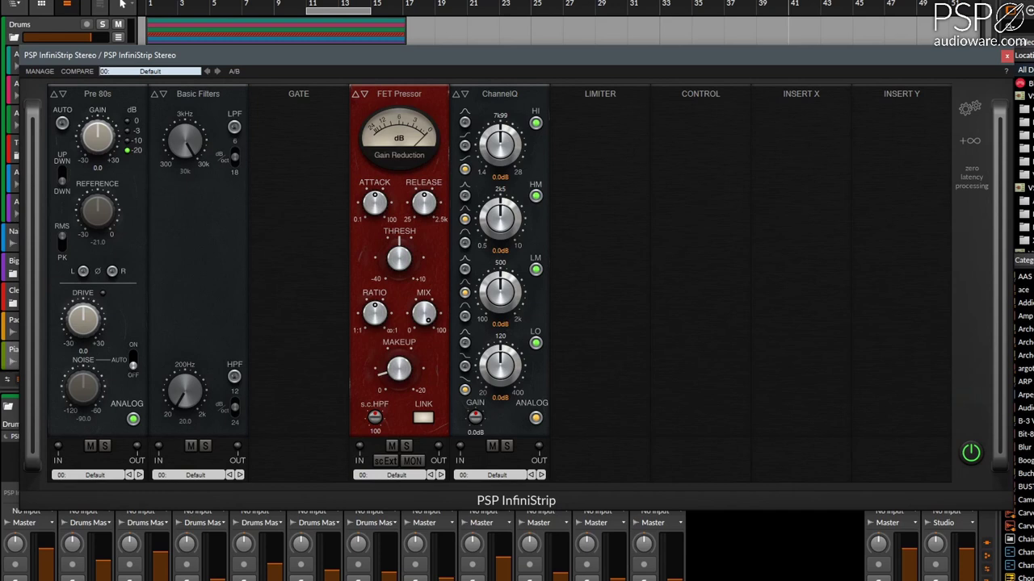
pyautogui.moveTo(499, 94)
pyautogui.mouseDown()
pyautogui.moveTo(396, 94)
pyautogui.moveTo(499, 94)
pyautogui.mouseUp()
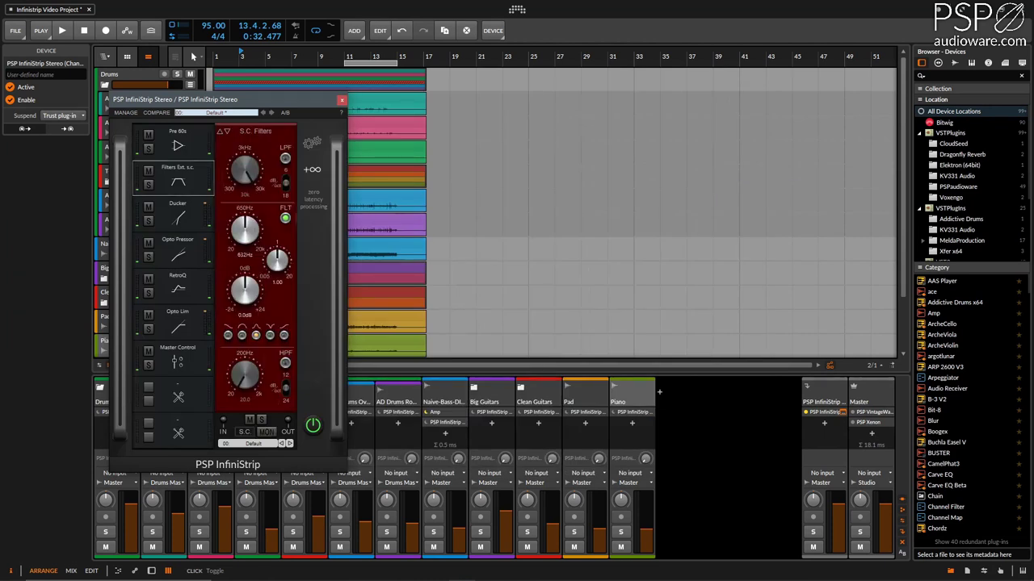
# Show the Ducker module's controls in the compact module list
pyautogui.click(173, 211)
# View the Opto Pressor, load Opto Lim into the limiter slot, and swap RetroQ for ChannelQ
pyautogui.click(173, 247)
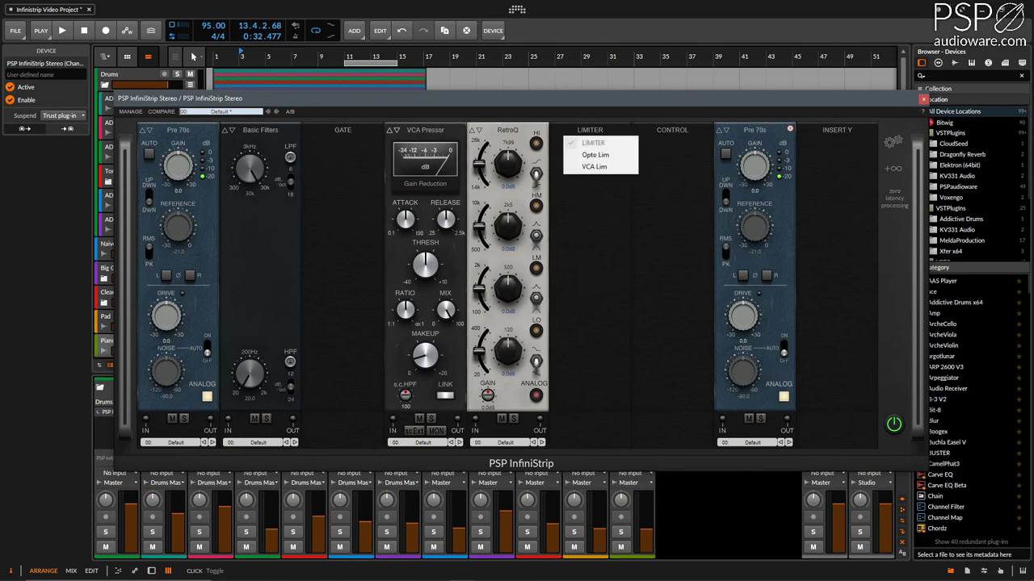
pyautogui.click(595, 155)
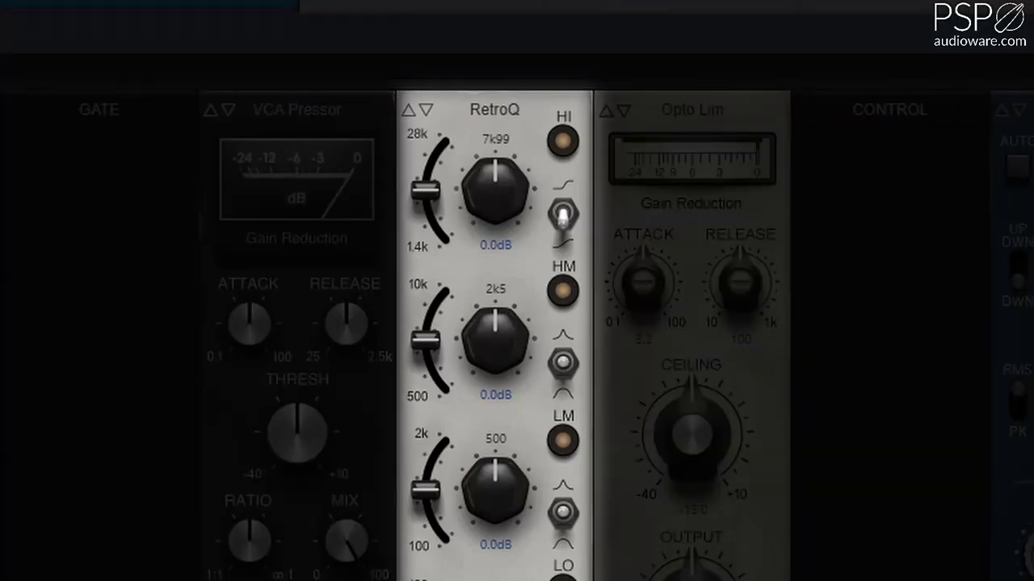
pyautogui.click(426, 110)
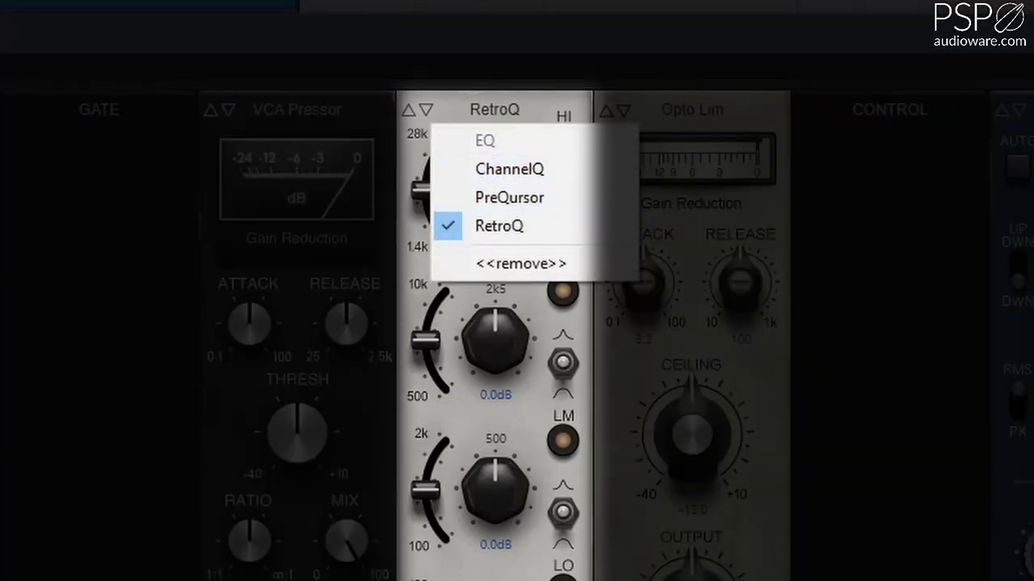
pyautogui.click(563, 214)
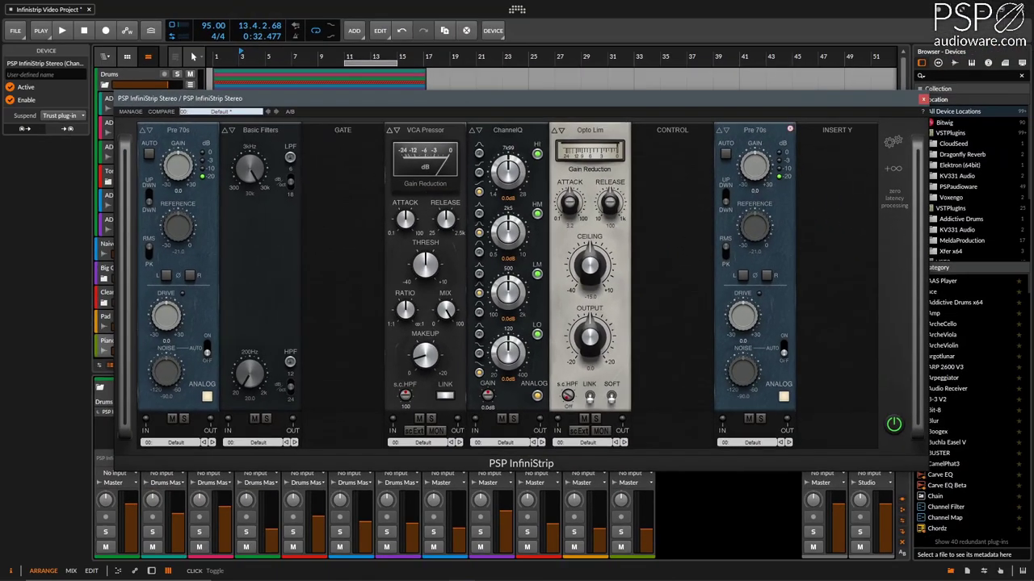
pyautogui.click(724, 130)
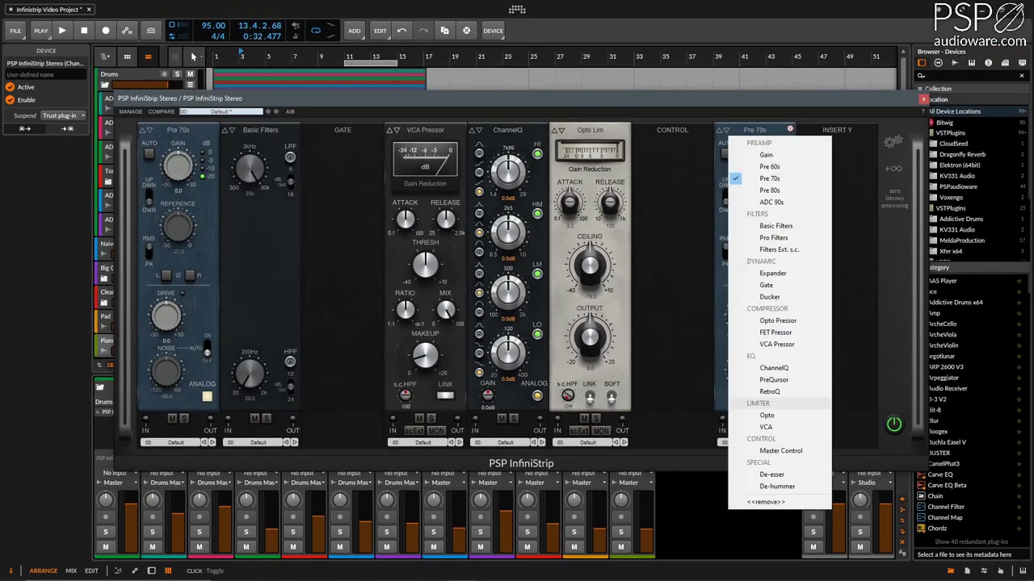
# Remove the Pre 70s module from the Insert X slot
pyautogui.click(766, 502)
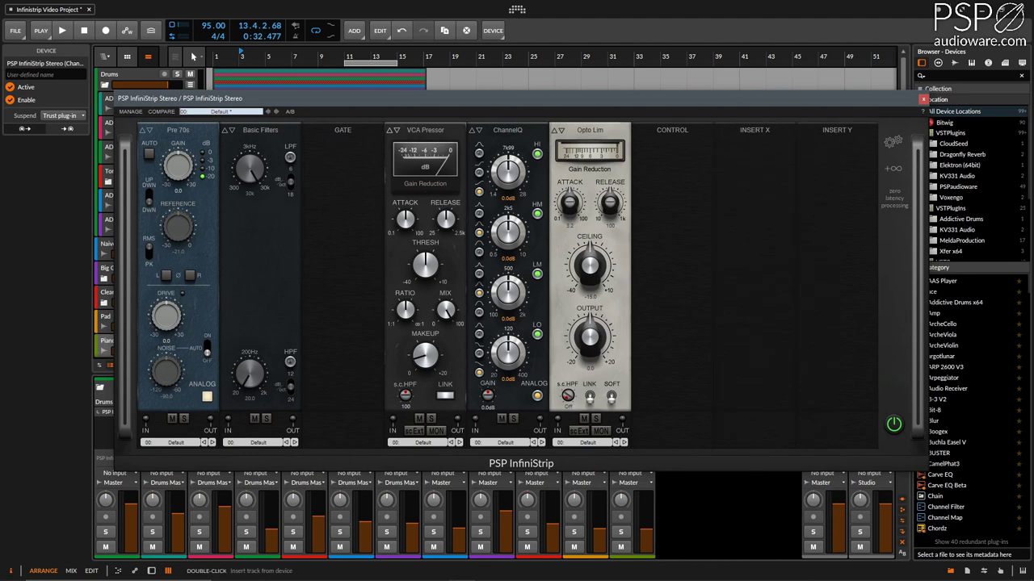